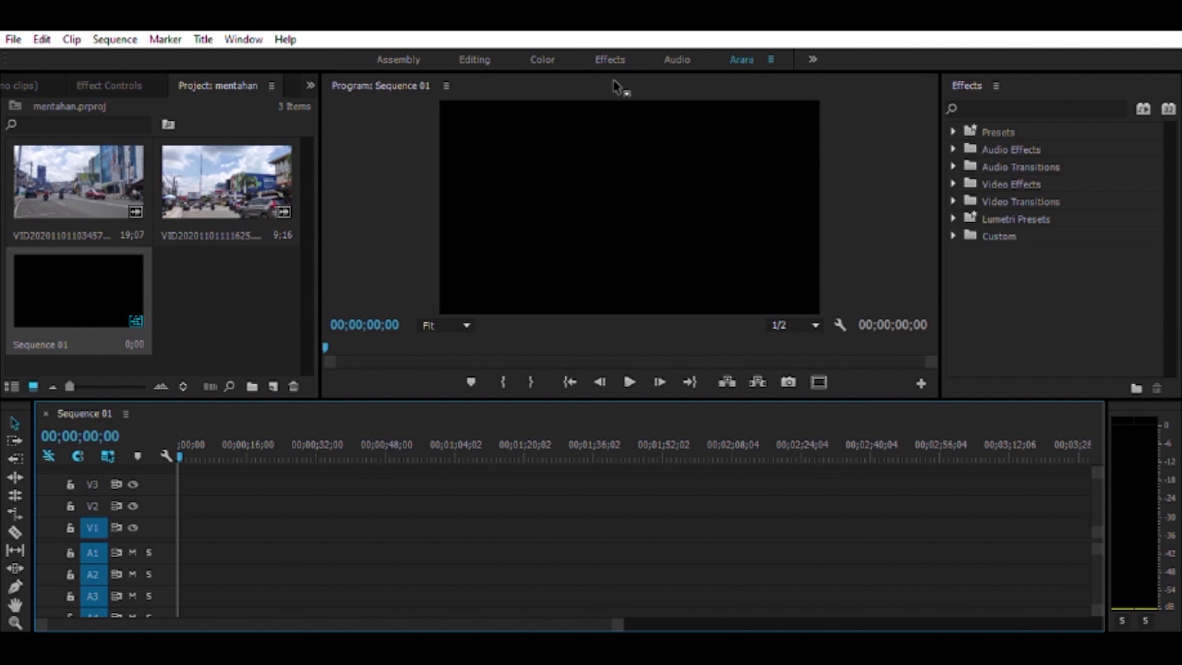
# Focus the mentahan project's media list, which holds the two street clips and an empty Sequence 01.
pyautogui.click(283, 250)
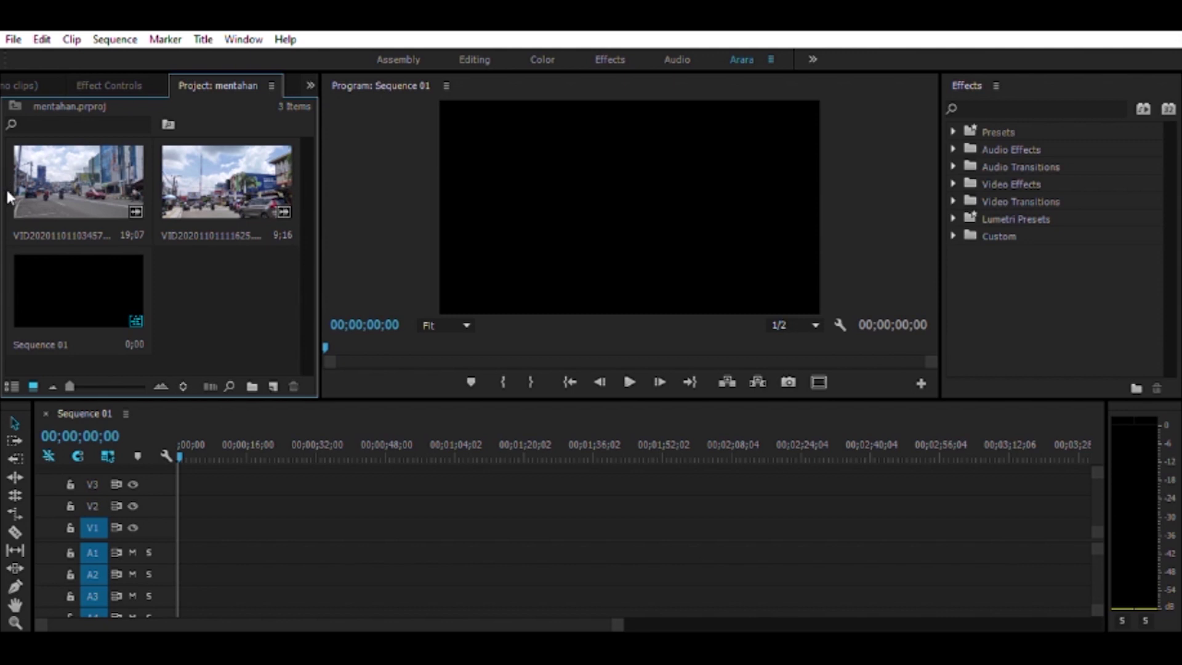
# Place both street clips back to back at the start of V1, mute A1, and enlarge its track.
pyautogui.moveTo(6, 187); pyautogui.dragTo(266, 220)
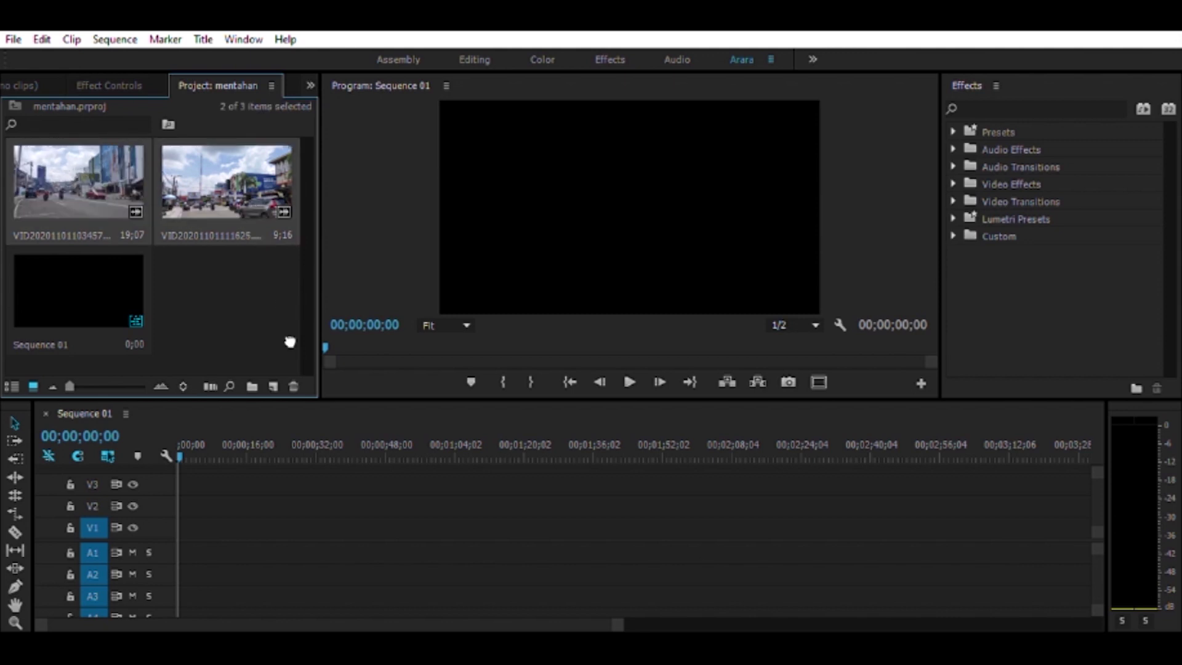
pyautogui.moveTo(88, 171); pyautogui.dragTo(227, 528)
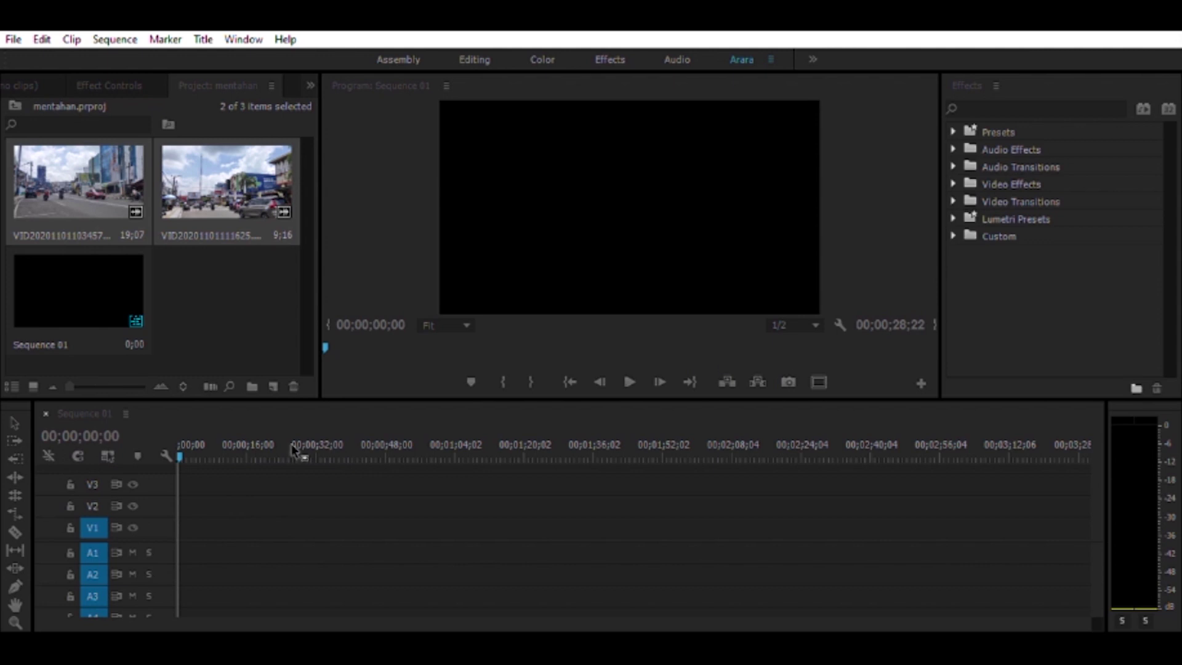
pyautogui.click(132, 552)
pyautogui.click(186, 444)
pyautogui.moveTo(186, 452); pyautogui.dragTo(161, 457)
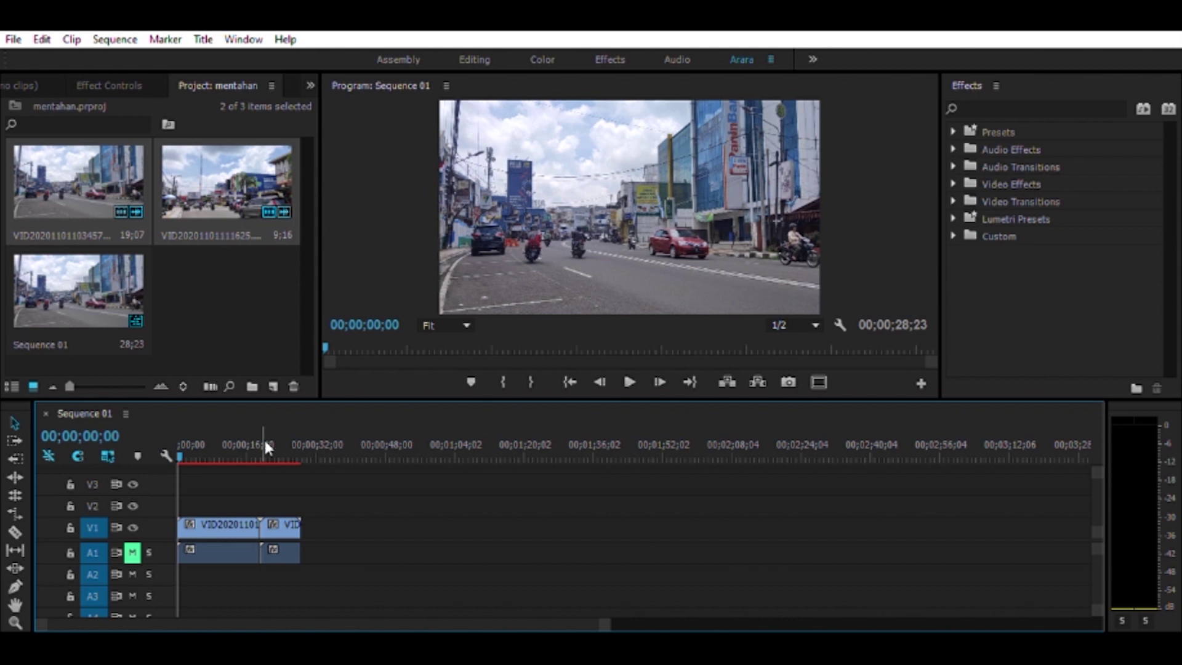
pyautogui.doubleClick(165, 553)
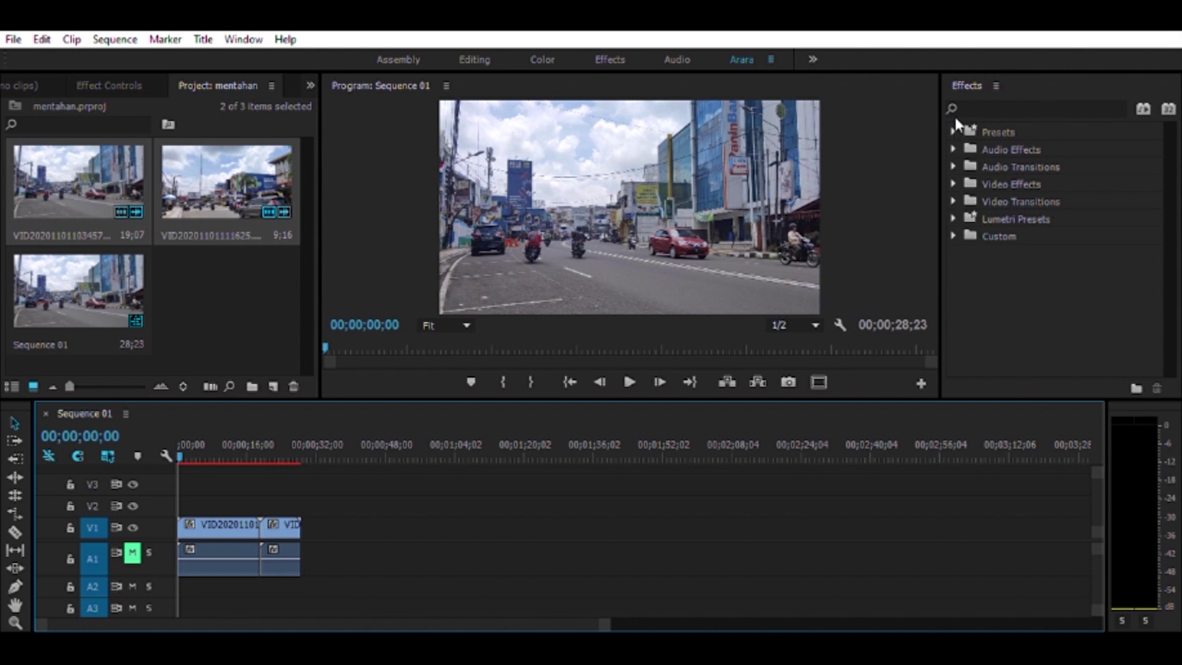
pyautogui.click(952, 186)
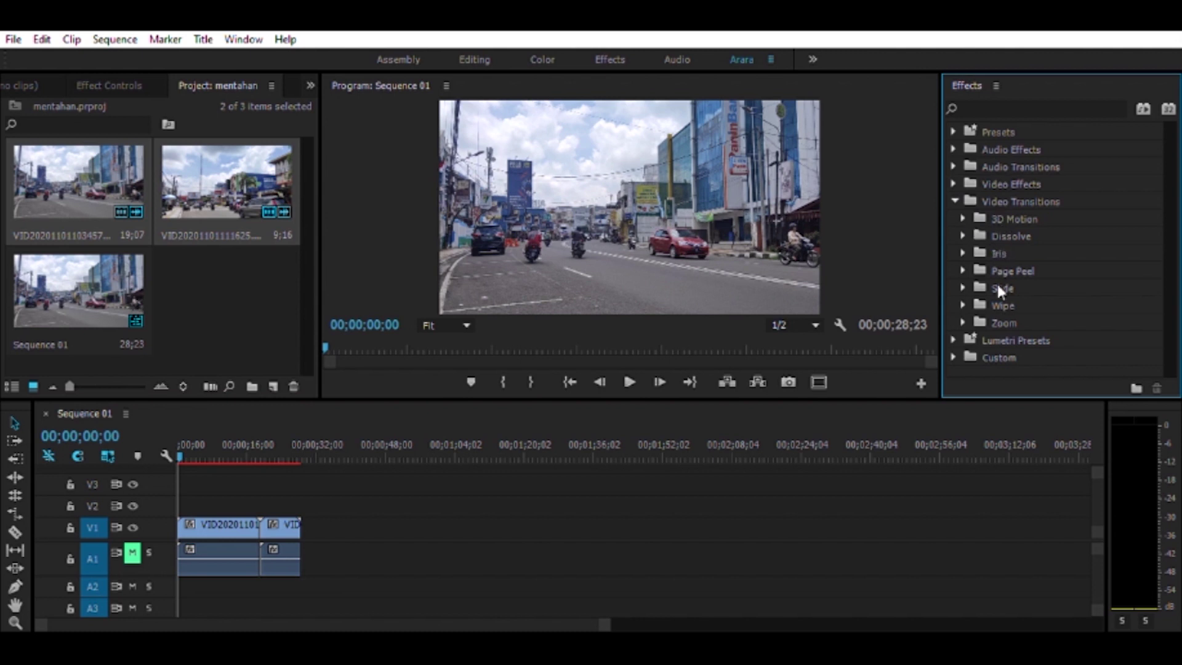
pyautogui.click(963, 251)
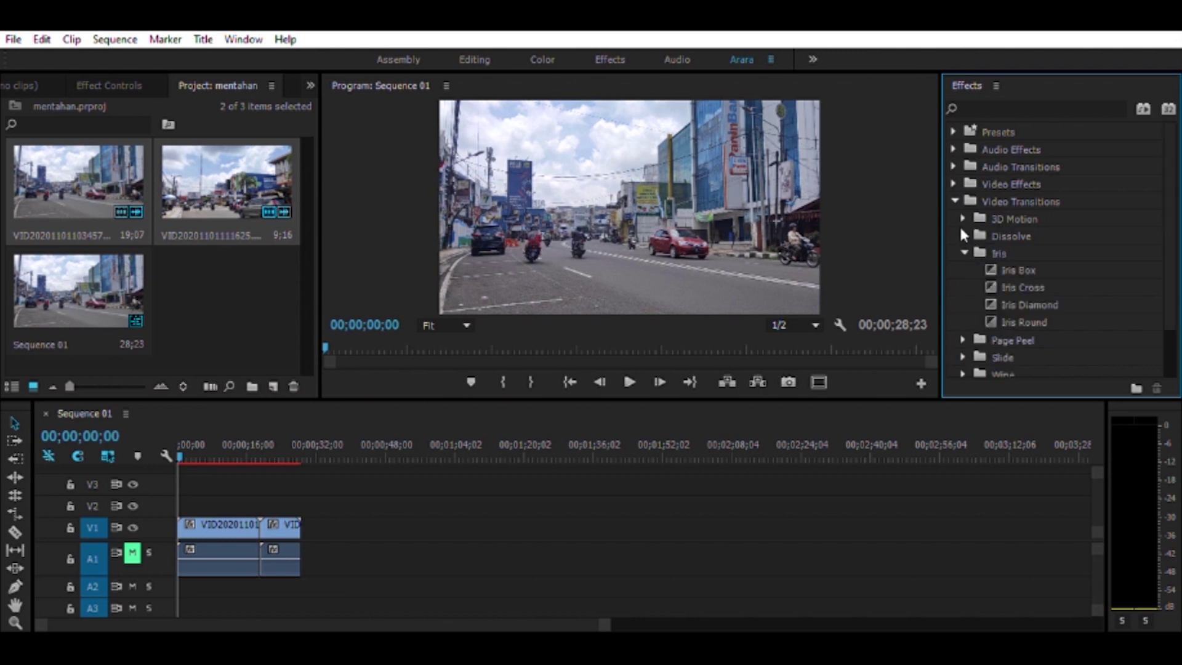
pyautogui.click(1000, 253)
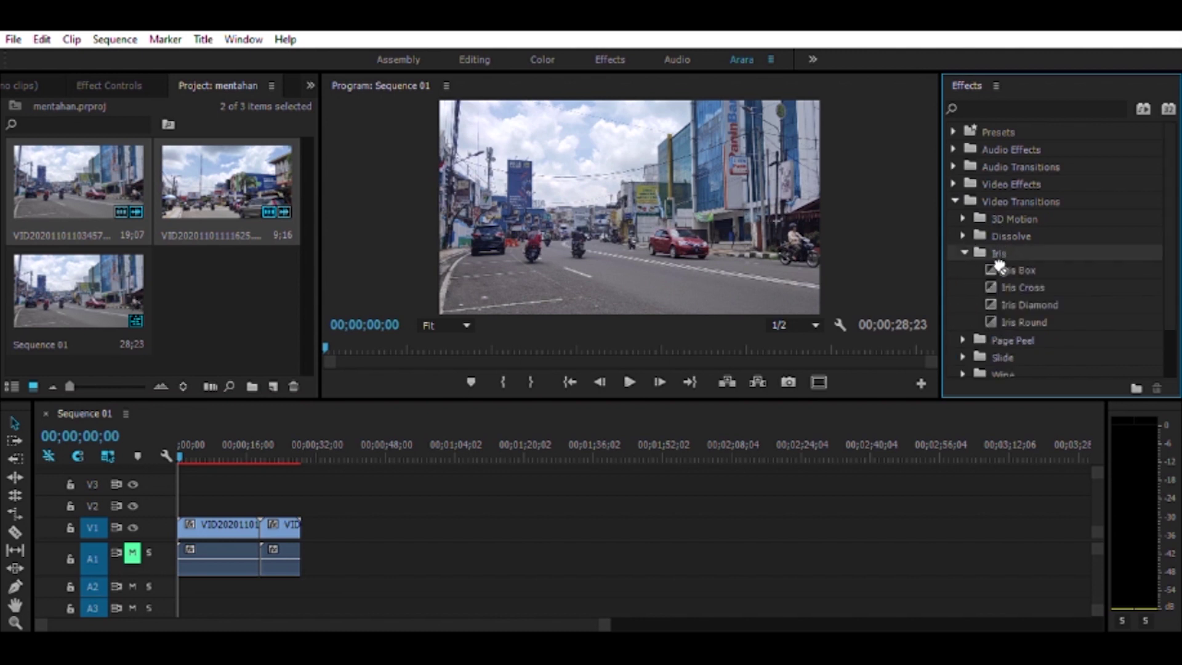
pyautogui.moveTo(1019, 271); pyautogui.dragTo(268, 525)
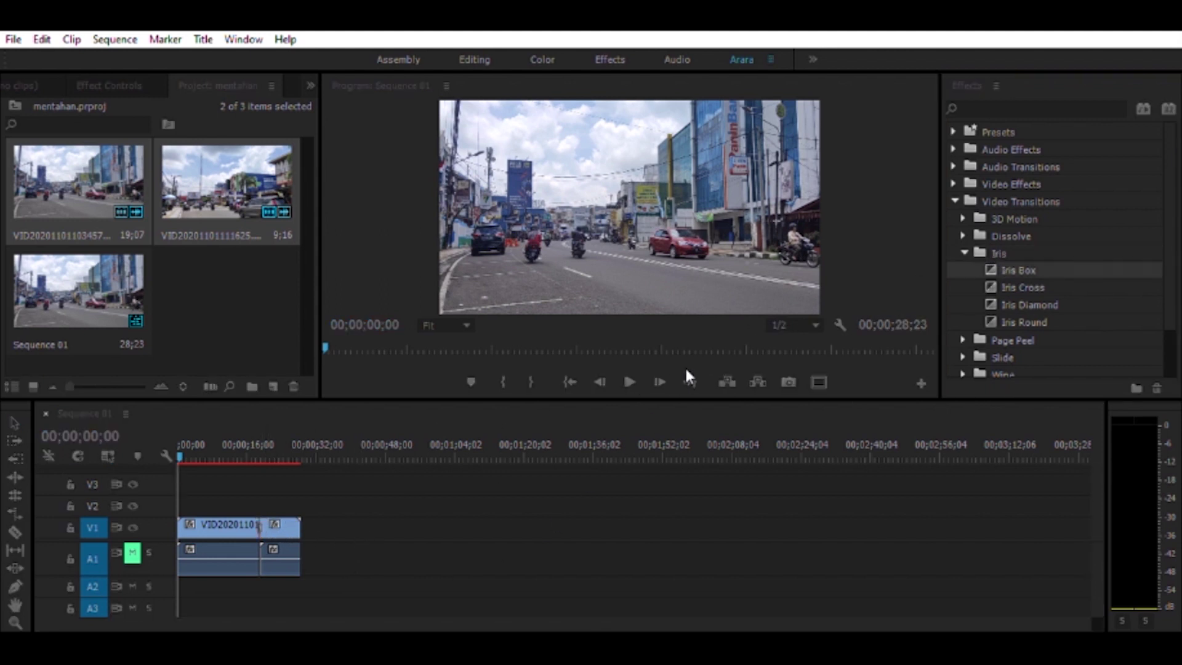
pyautogui.moveTo(613, 622); pyautogui.dragTo(275, 624)
pyautogui.moveTo(545, 431)
pyautogui.mouseDown()
pyautogui.moveTo(579, 428)
pyautogui.moveTo(545, 442)
pyautogui.mouseUp()
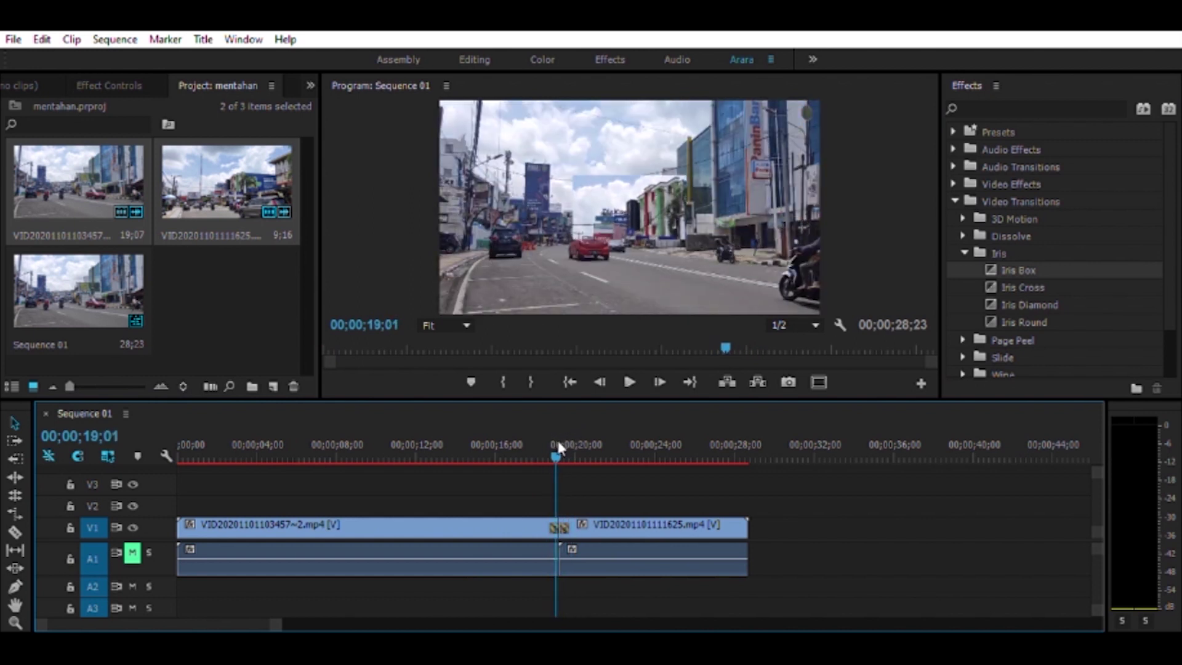
pyautogui.moveTo(545, 442); pyautogui.dragTo(570, 443)
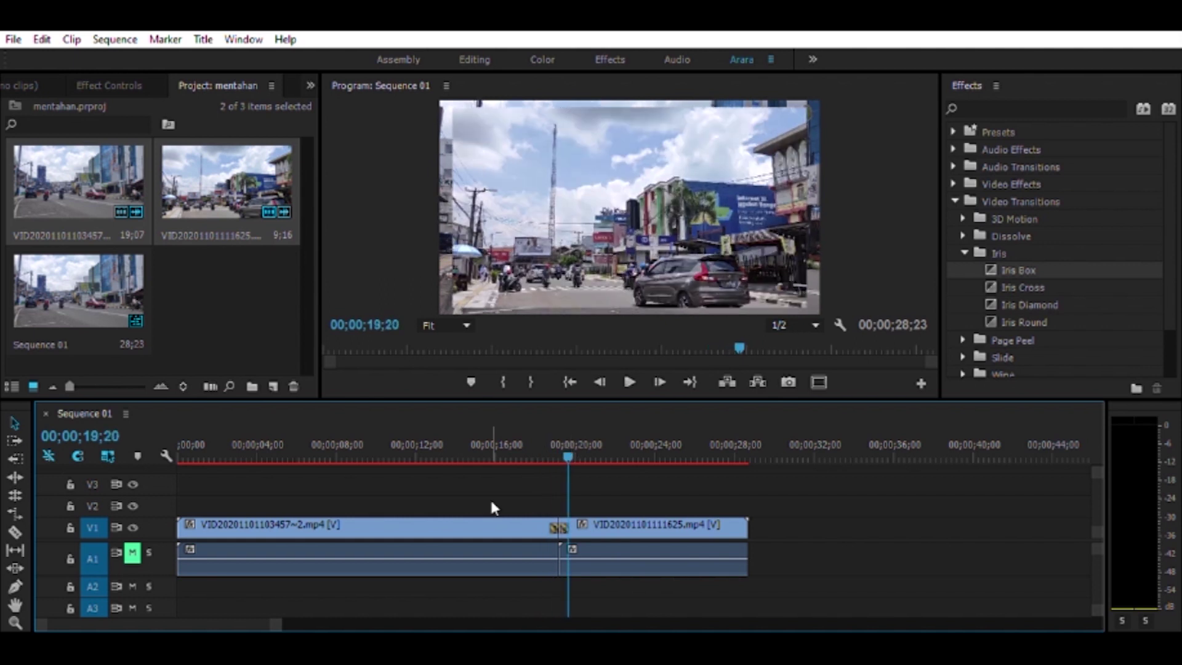
pyautogui.click(561, 523)
pyautogui.press('Delete')
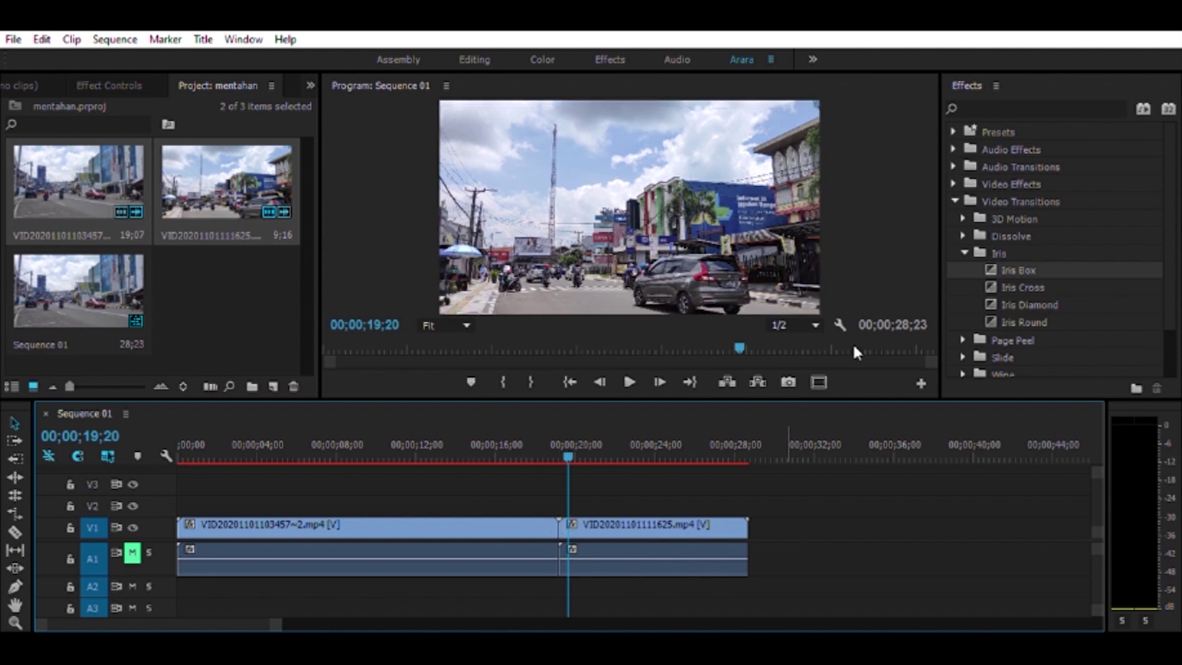
pyautogui.click(955, 201)
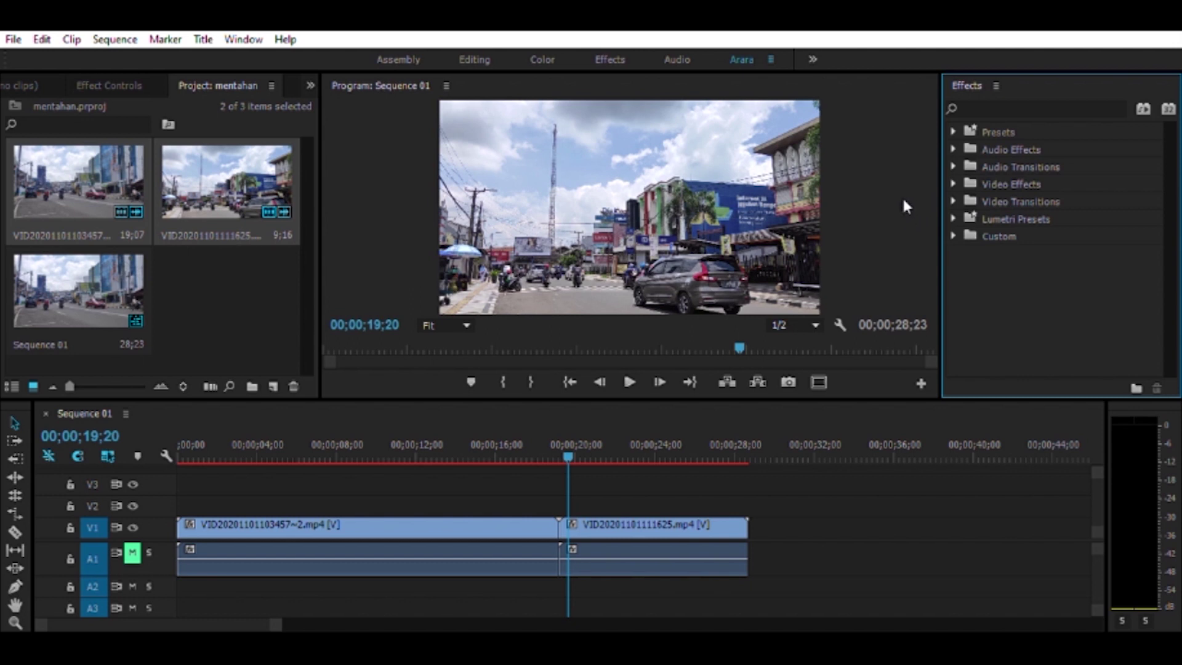
# Expand Presets > 50 Smooth Transitions Pack [EA], browse its nested presets, and park the playhead before the cut.
pyautogui.click(992, 130)
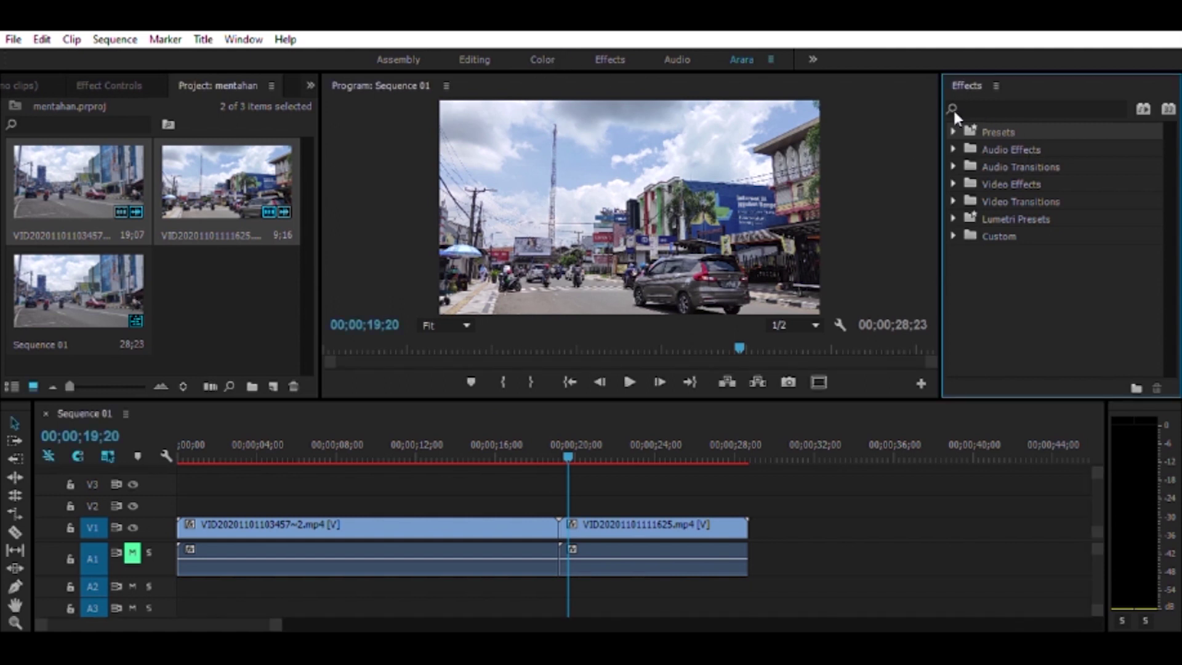
pyautogui.click(954, 130)
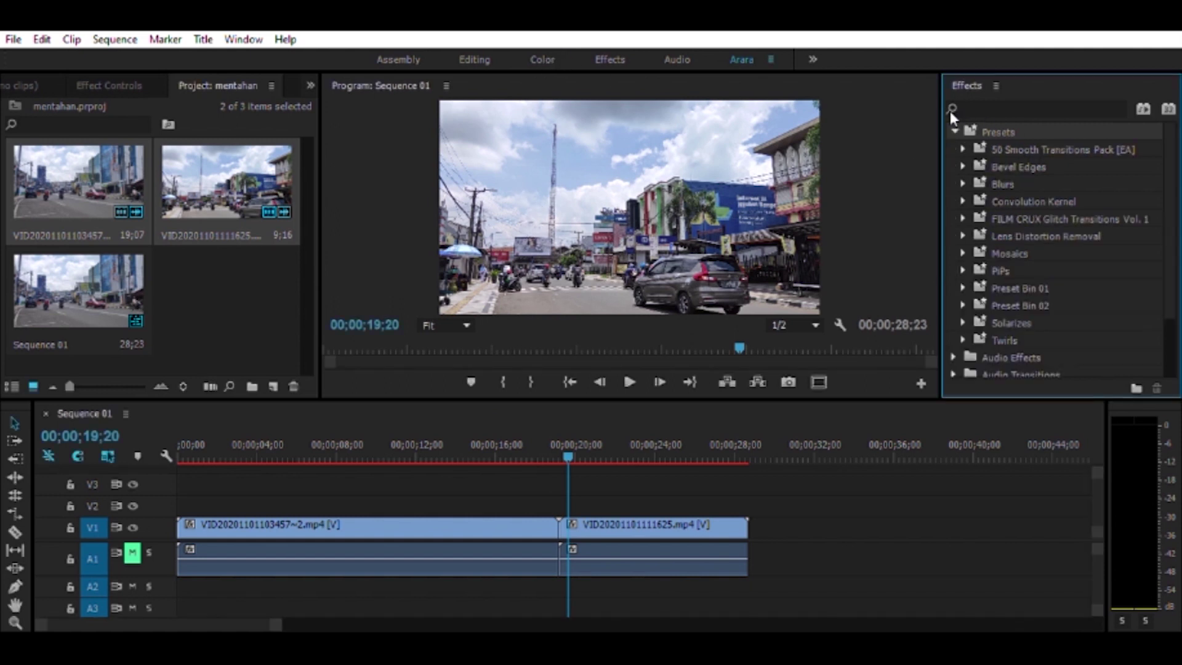
pyautogui.click(962, 146)
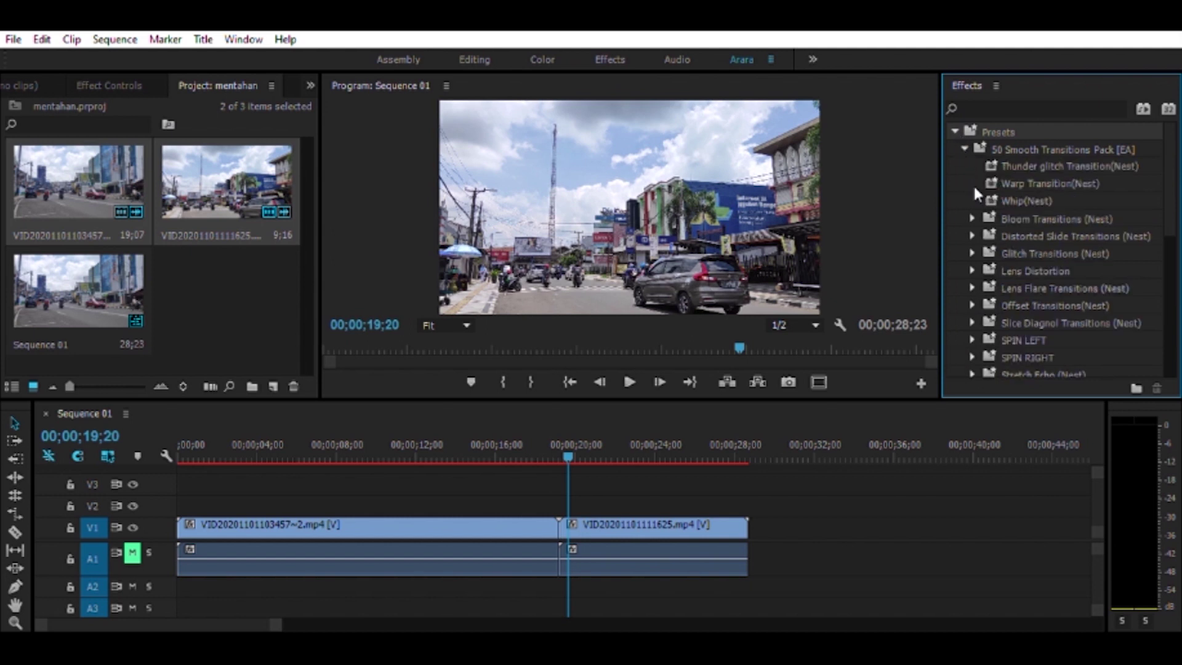
pyautogui.scroll(-1, 999, 212)
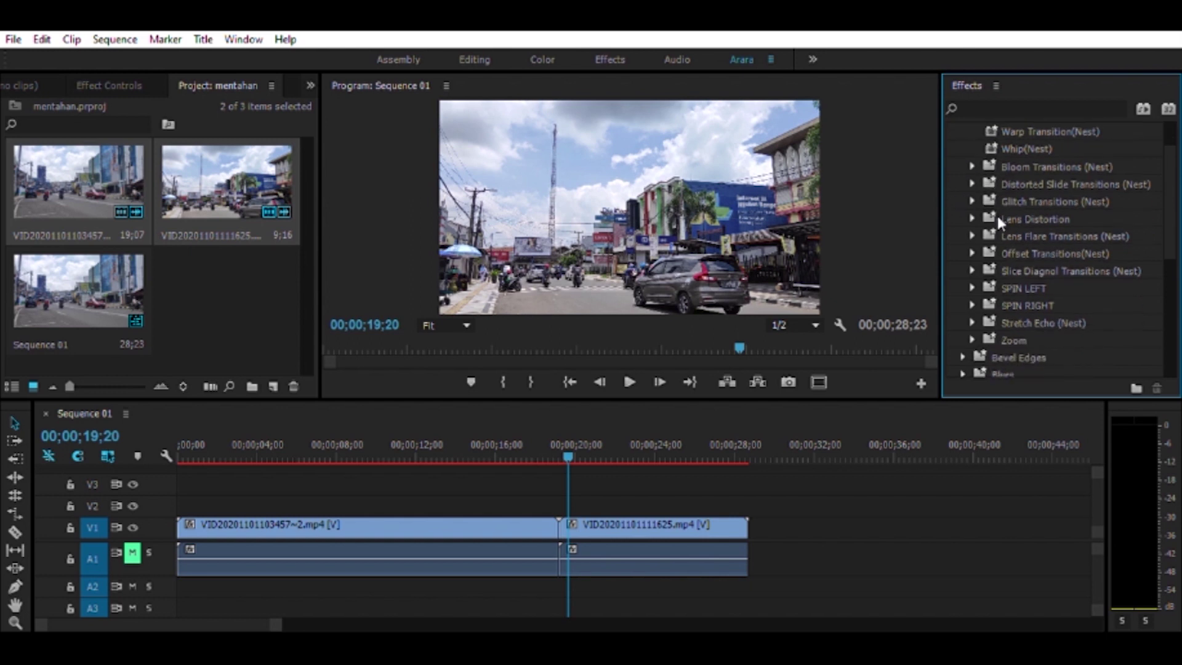
pyautogui.scroll(-1, 993, 239)
pyautogui.scroll(1, 991, 237)
pyautogui.scroll(1, 1048, 164)
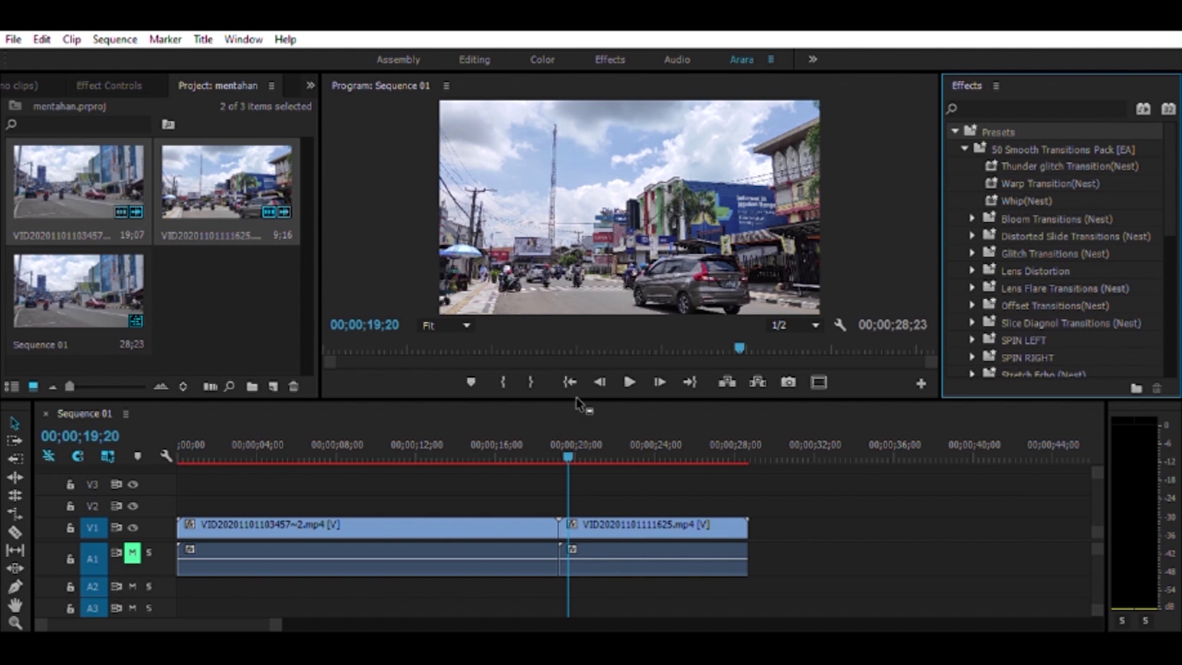
pyautogui.moveTo(574, 427); pyautogui.dragTo(556, 429)
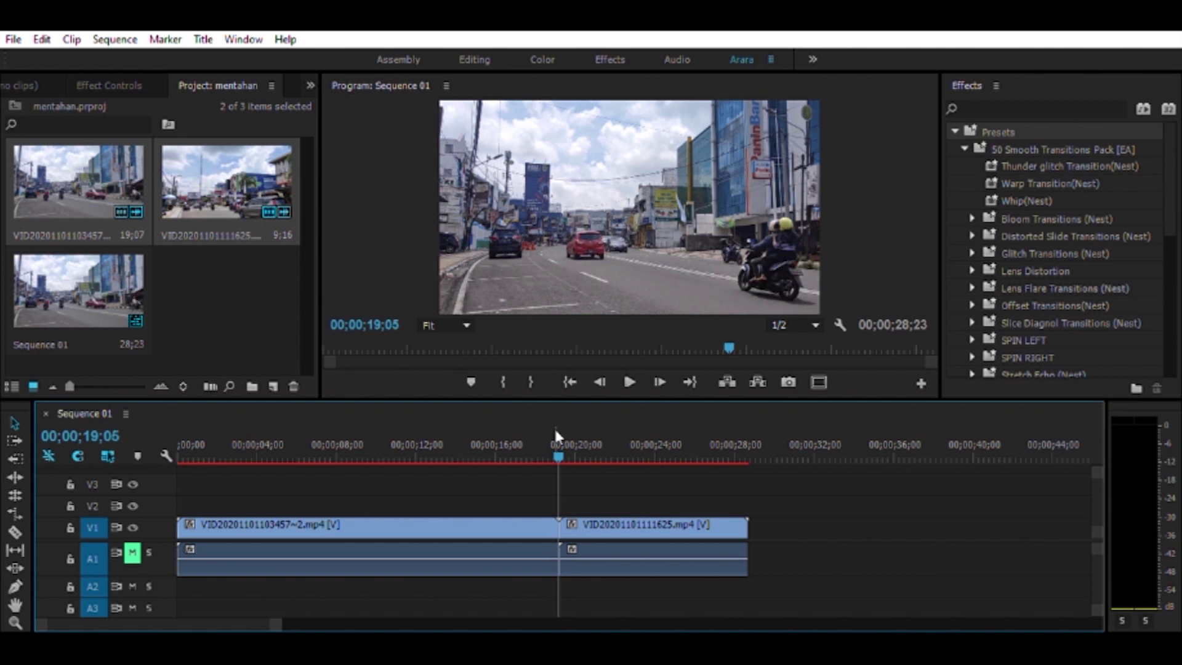
# Zoom into the cut and razor both clips five frames after it, at 19;12.
pyautogui.press('Down')
pyautogui.press('=')
pyautogui.press('=')
pyautogui.press('=')
pyautogui.press('c')
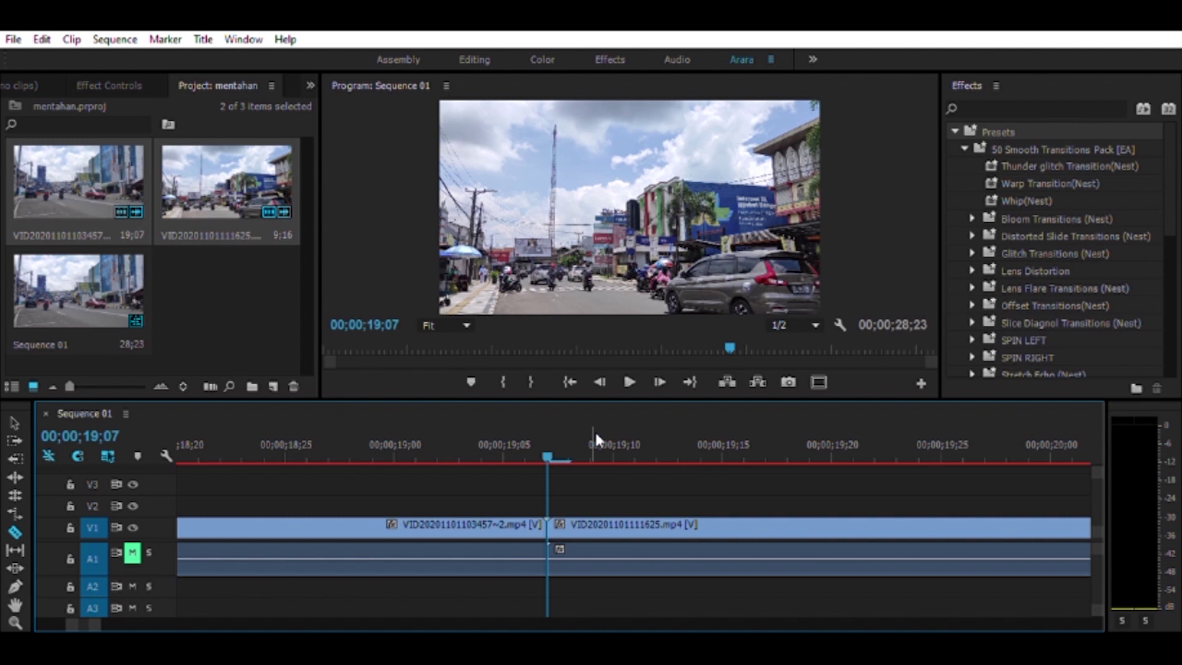
pyautogui.press('Right')
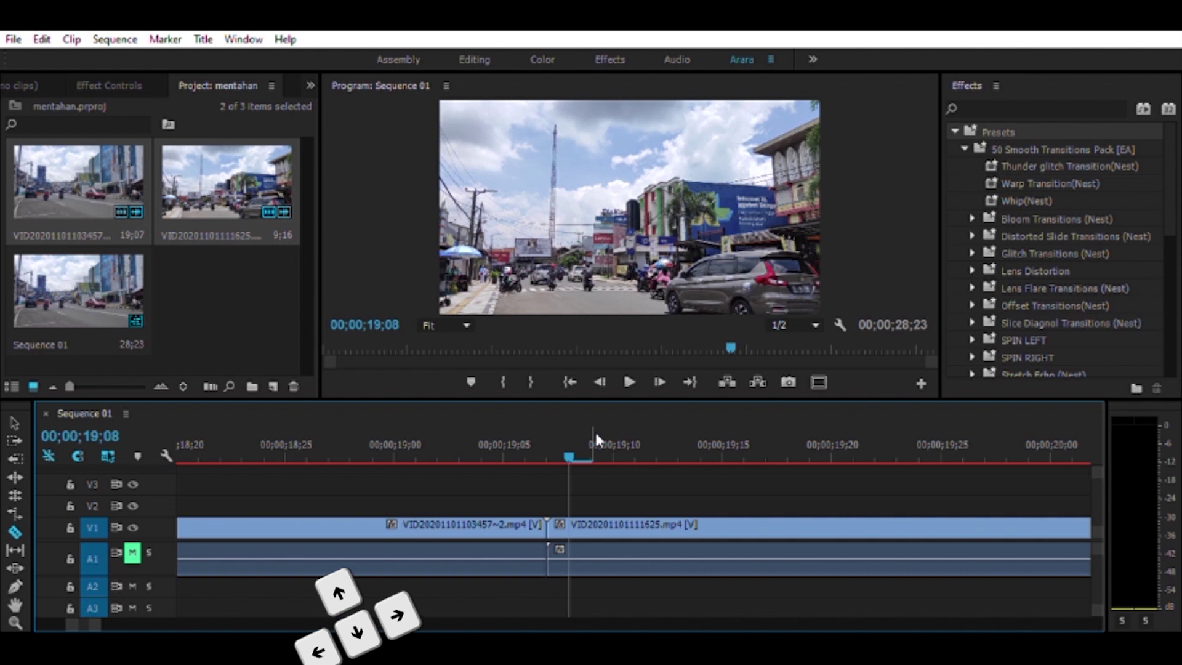
pyautogui.press('Left')
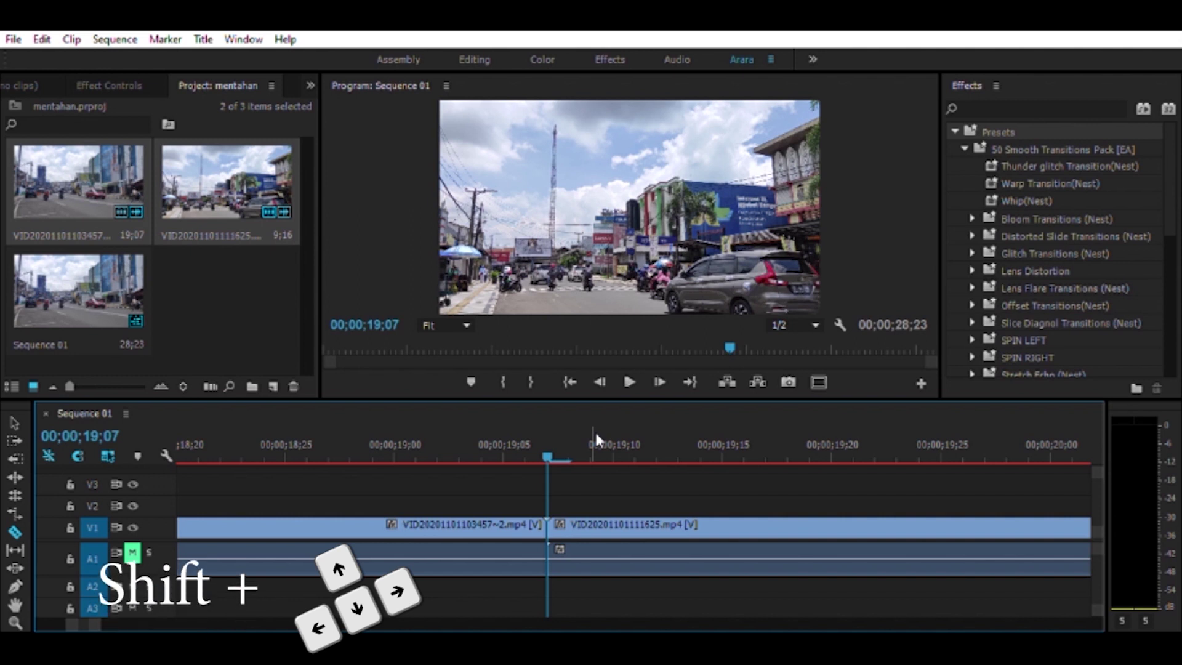
pyautogui.hotkey('shift', 'Right')
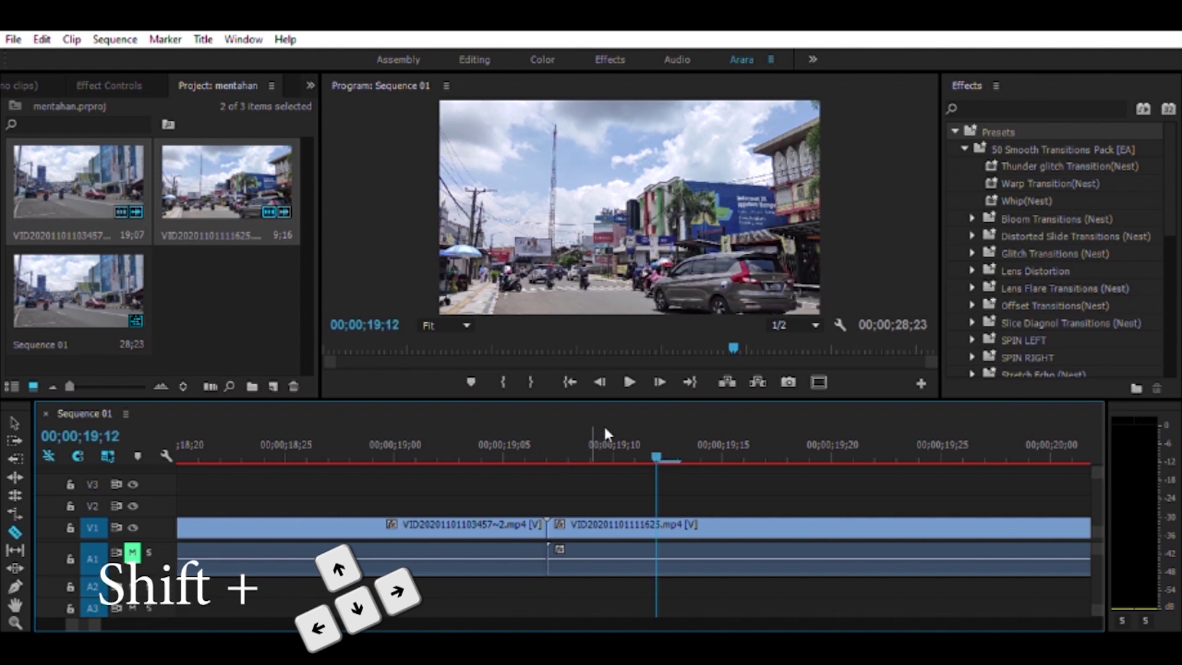
pyautogui.click(657, 524)
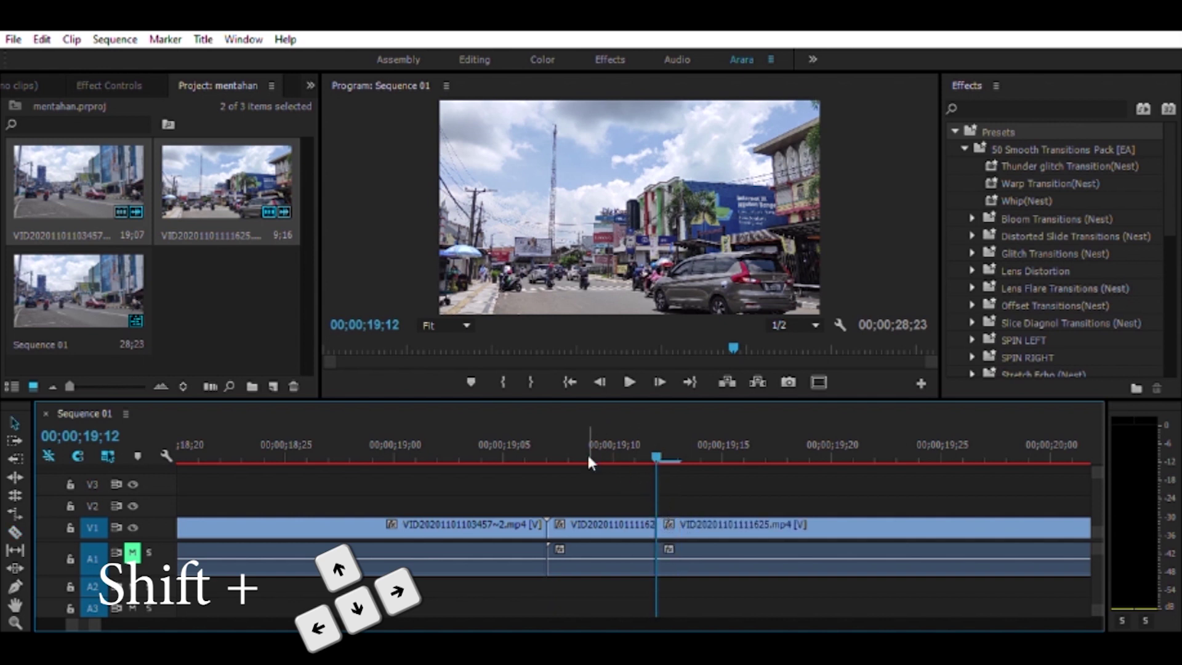
# Razor five frames before the cut at 19;02 and select the two middle pieces to nest as 'Transisi'.
pyautogui.hotkey('shift', 'Left')
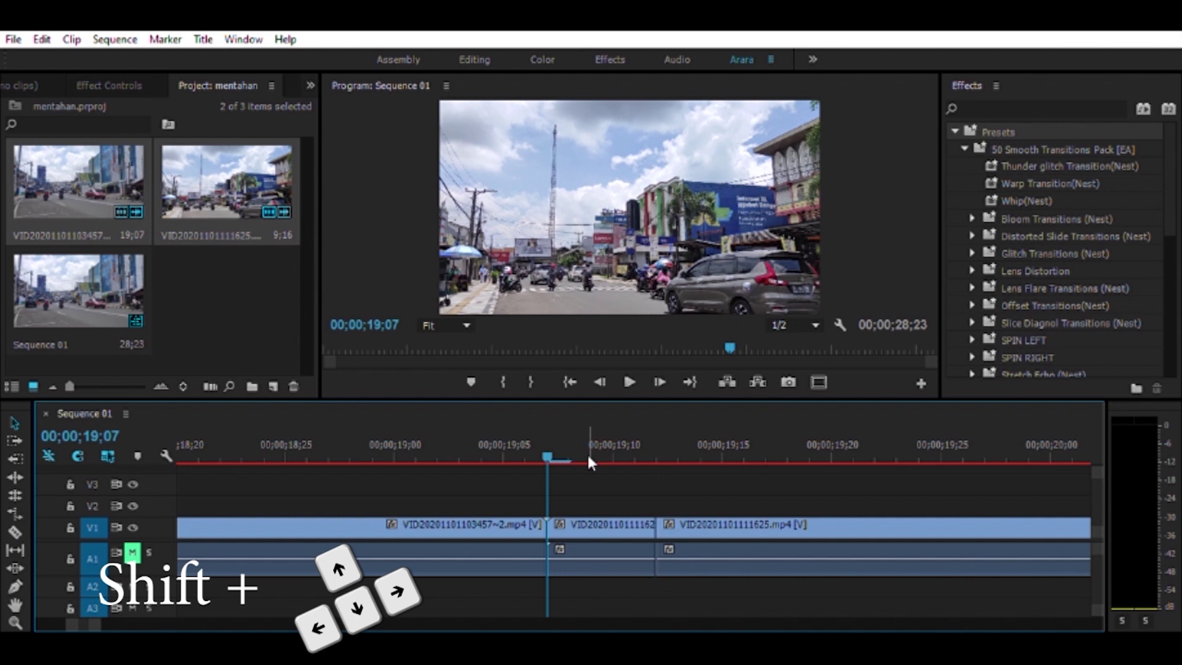
pyautogui.hotkey('shift', 'Left')
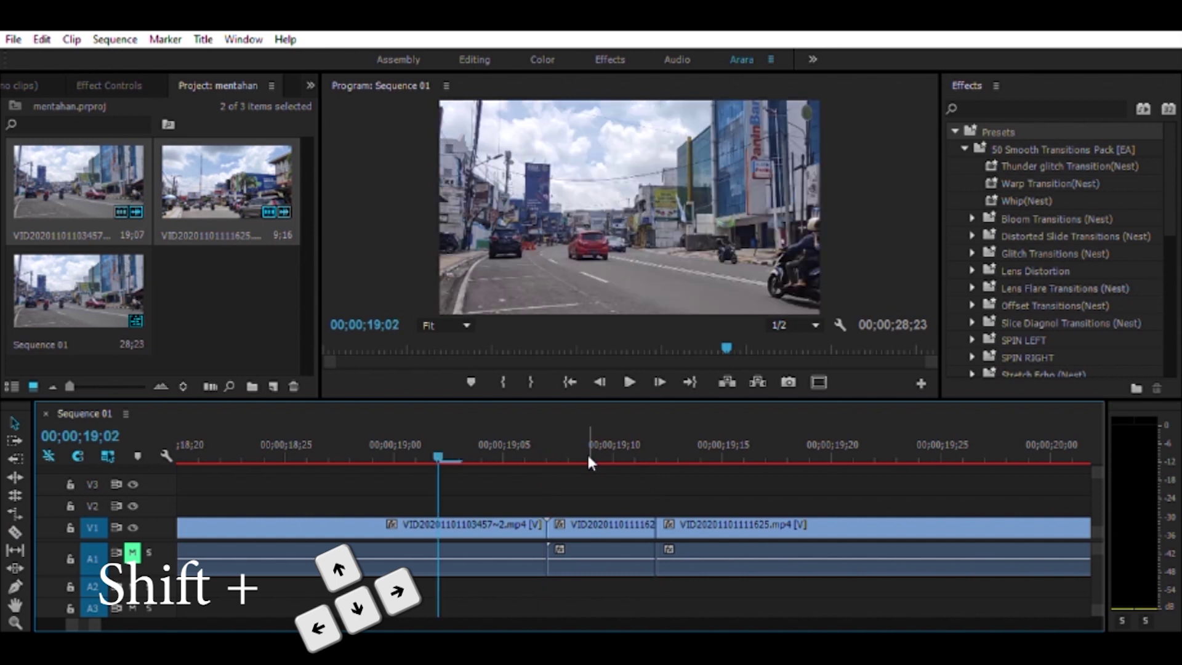
pyautogui.press('c')
pyautogui.click(439, 527)
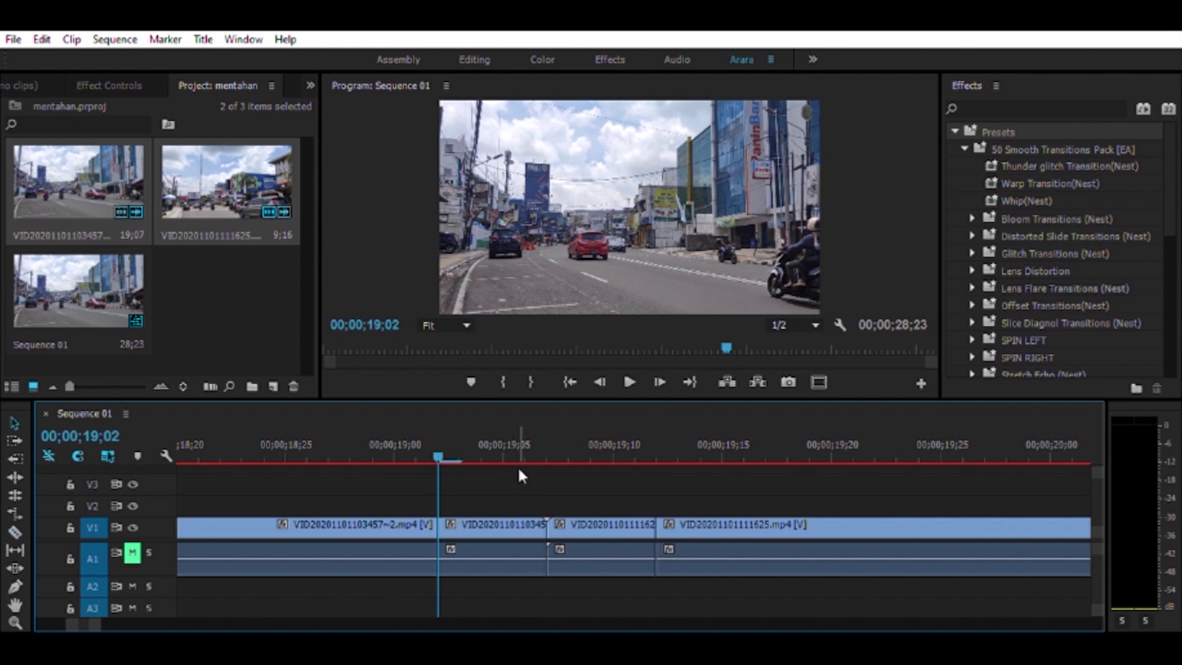
pyautogui.moveTo(501, 476); pyautogui.dragTo(652, 570)
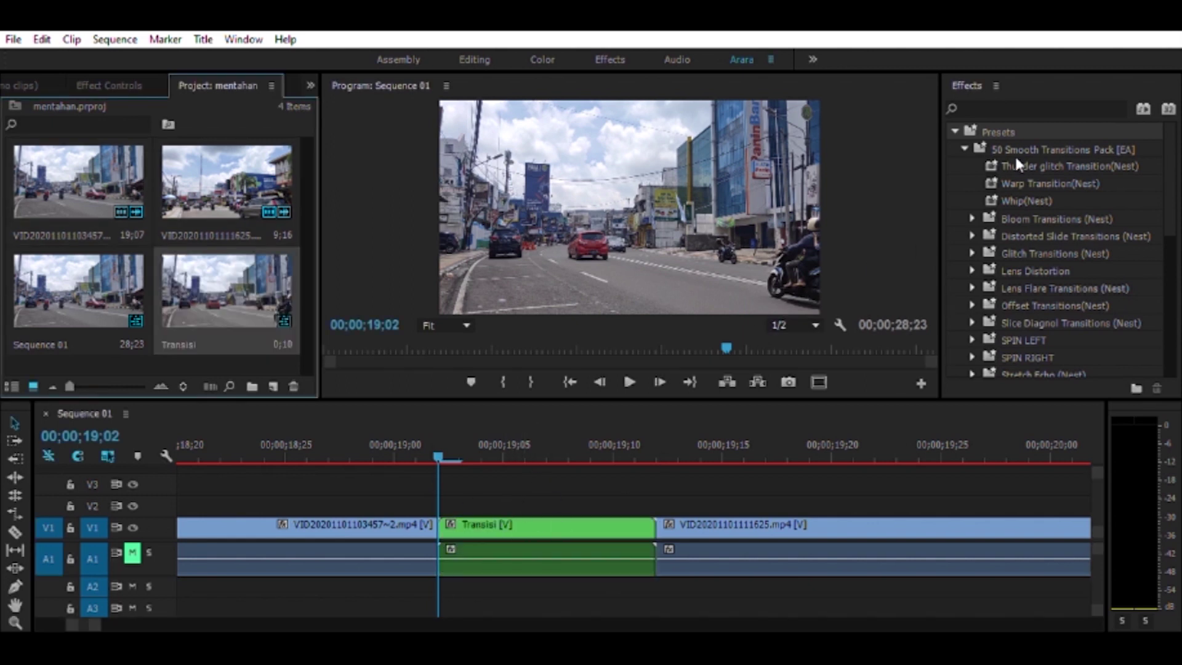
# Apply Distorted Slide Down from Distorted Slide Transitions (Nest) to the Transisi clip and scrub its start.
pyautogui.click(971, 218)
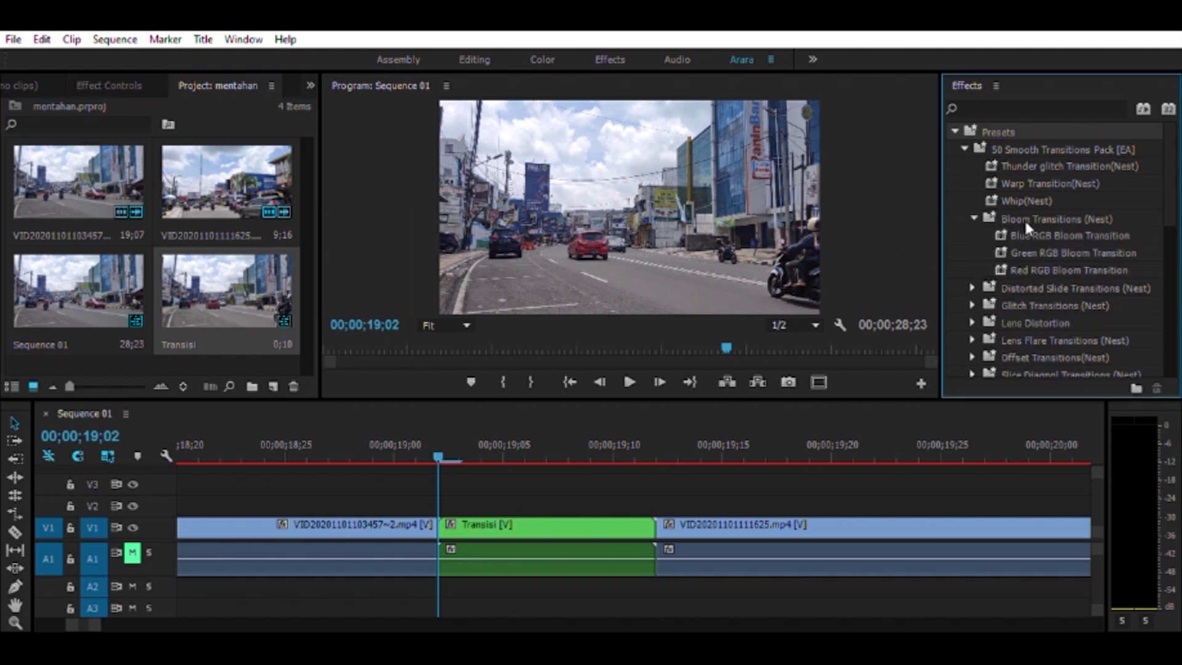
pyautogui.click(972, 219)
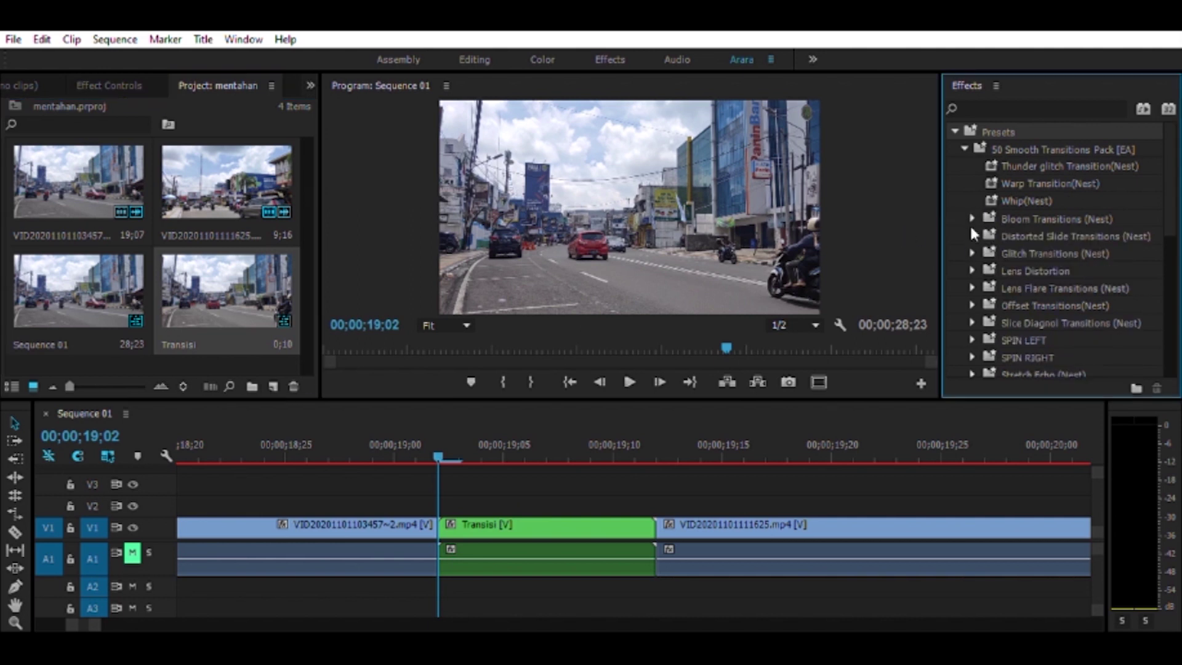
pyautogui.press('Down')
pyautogui.press('Right')
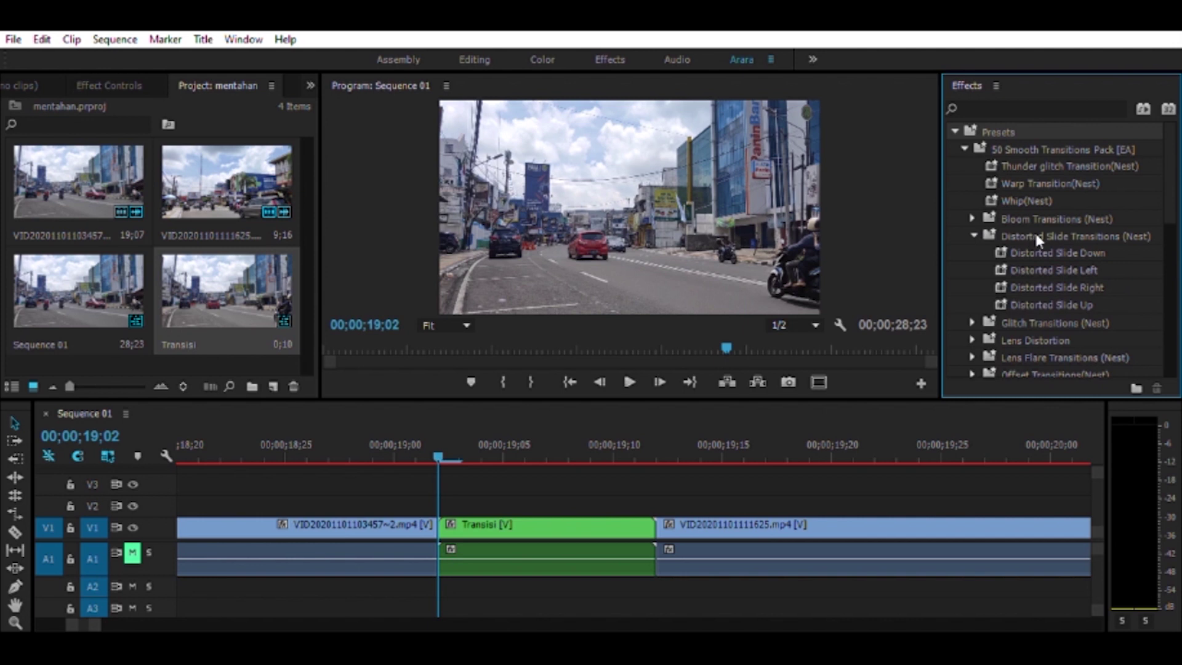
pyautogui.moveTo(1104, 245); pyautogui.dragTo(575, 529)
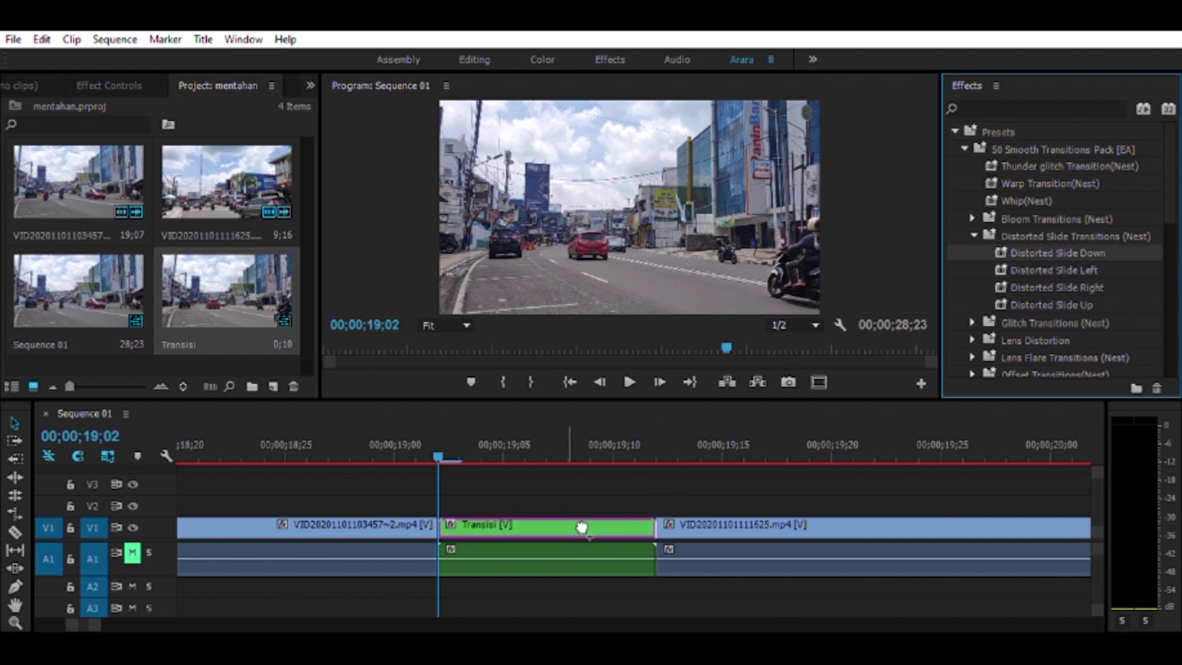
pyautogui.moveTo(576, 524); pyautogui.dragTo(576, 524)
pyautogui.moveTo(444, 433)
pyautogui.mouseDown()
pyautogui.moveTo(492, 435)
pyautogui.moveTo(407, 438)
pyautogui.mouseUp()
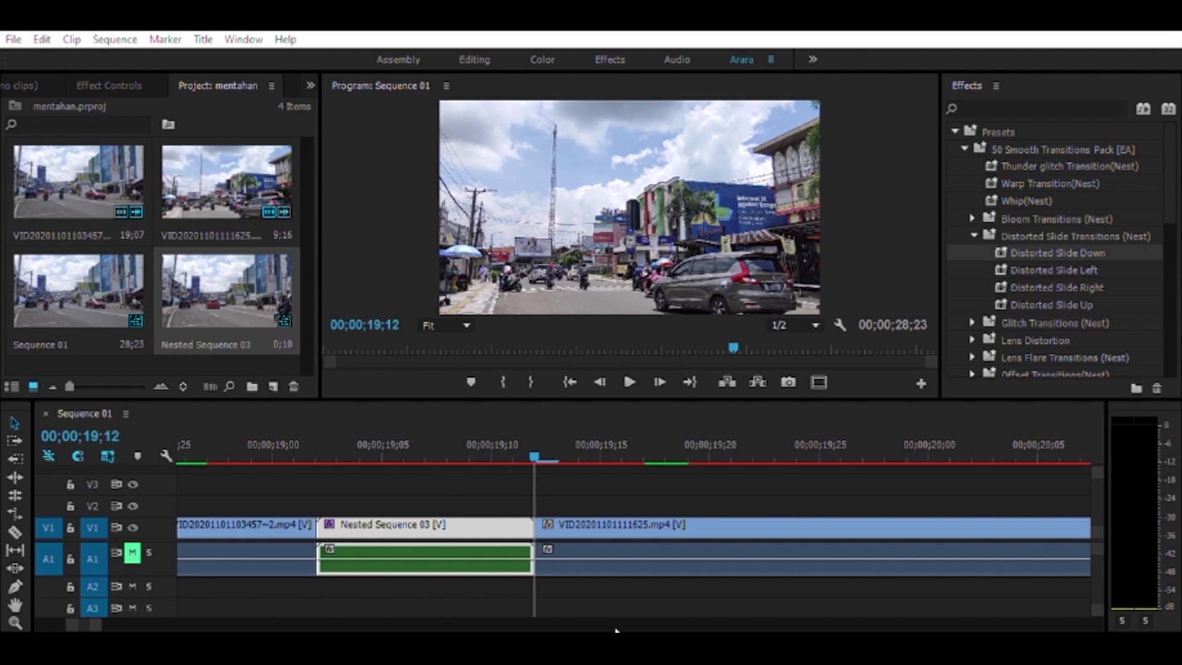
pyautogui.click(608, 461)
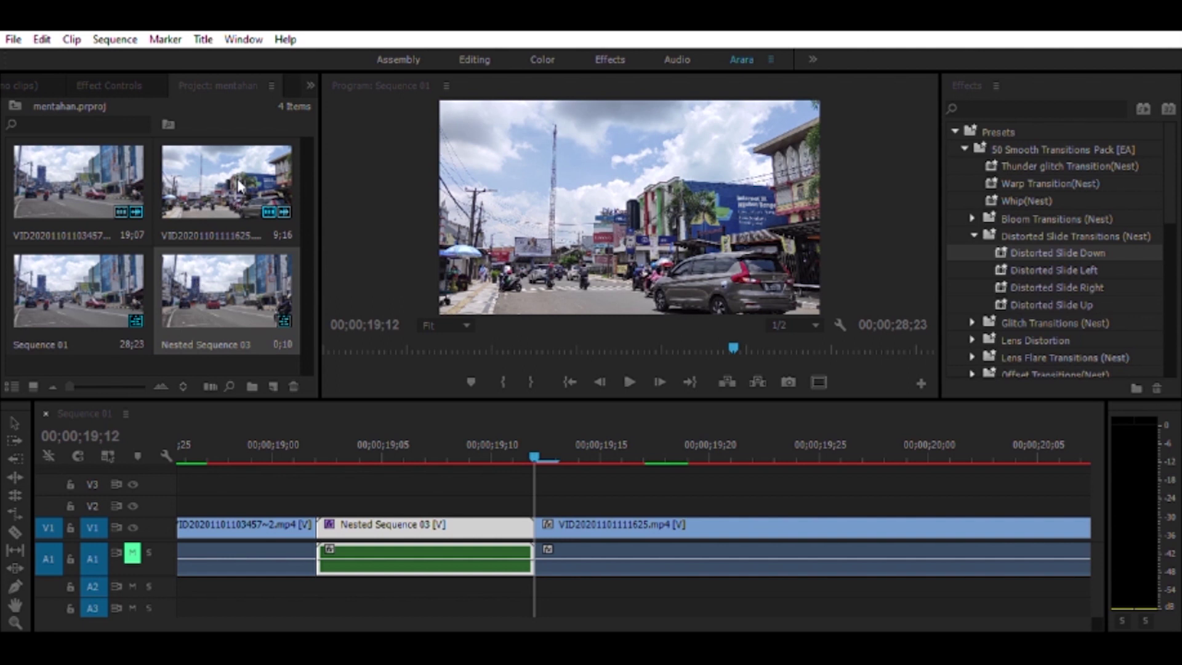
# Import Sound Effect 2.wav and place it on A2 starting under the nested transition clip.
pyautogui.click(606, 609)
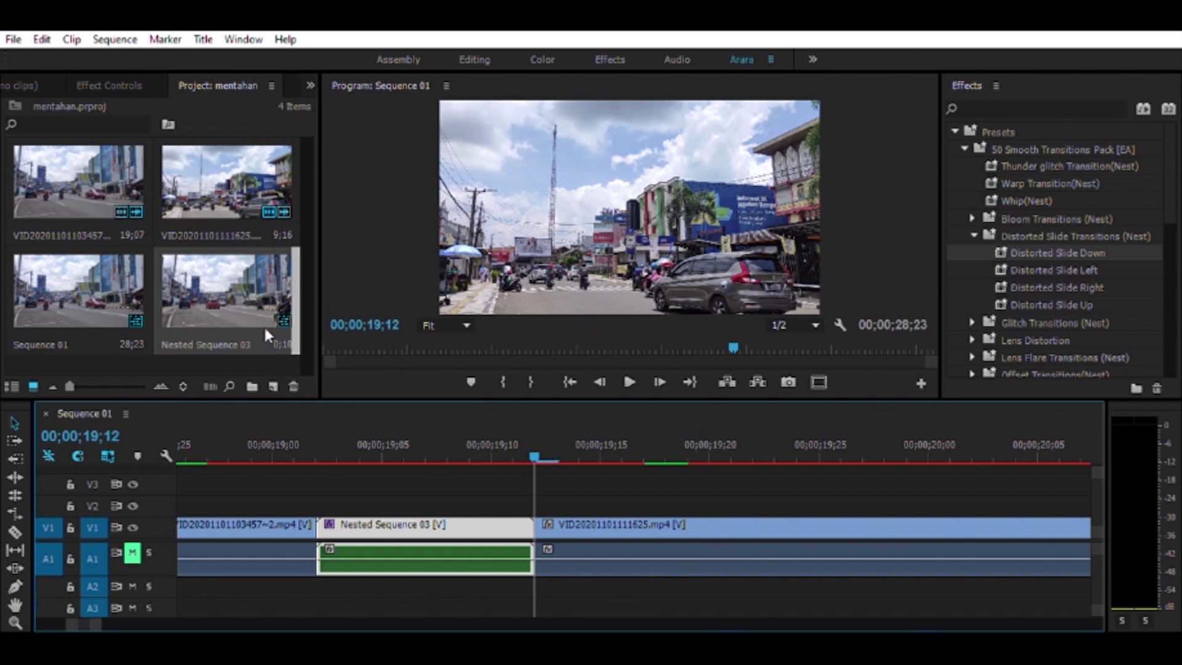
pyautogui.moveTo(383, 292); pyautogui.dragTo(278, 286)
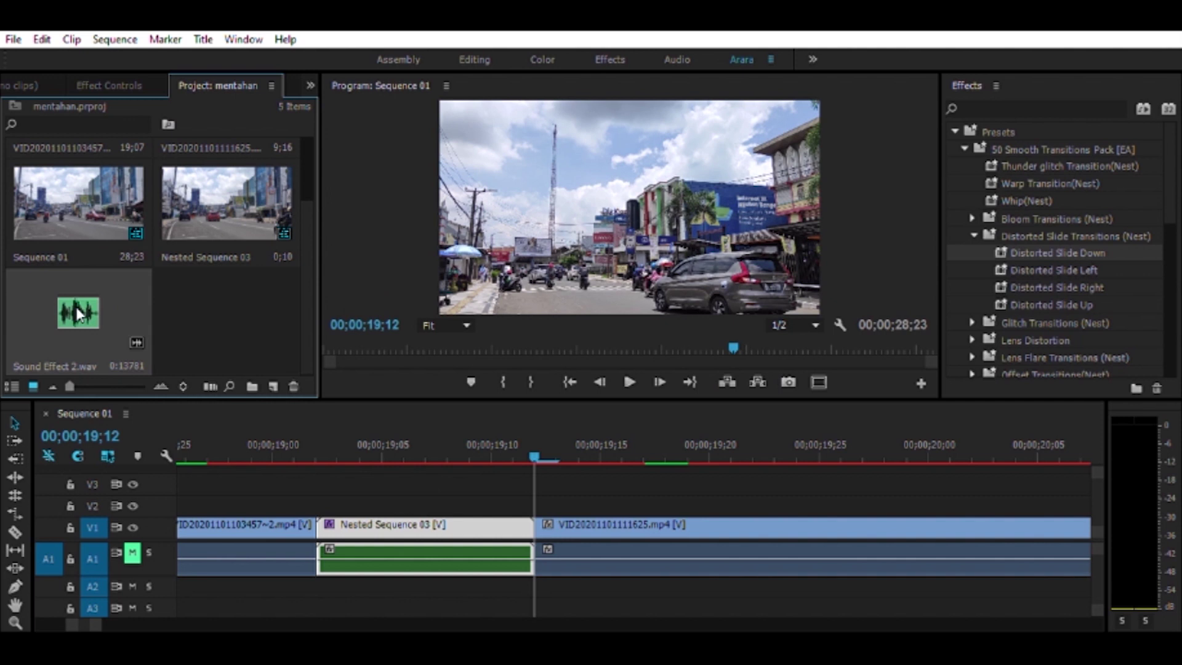
pyautogui.moveTo(218, 342)
pyautogui.mouseDown()
pyautogui.moveTo(337, 588)
pyautogui.moveTo(332, 576)
pyautogui.mouseUp()
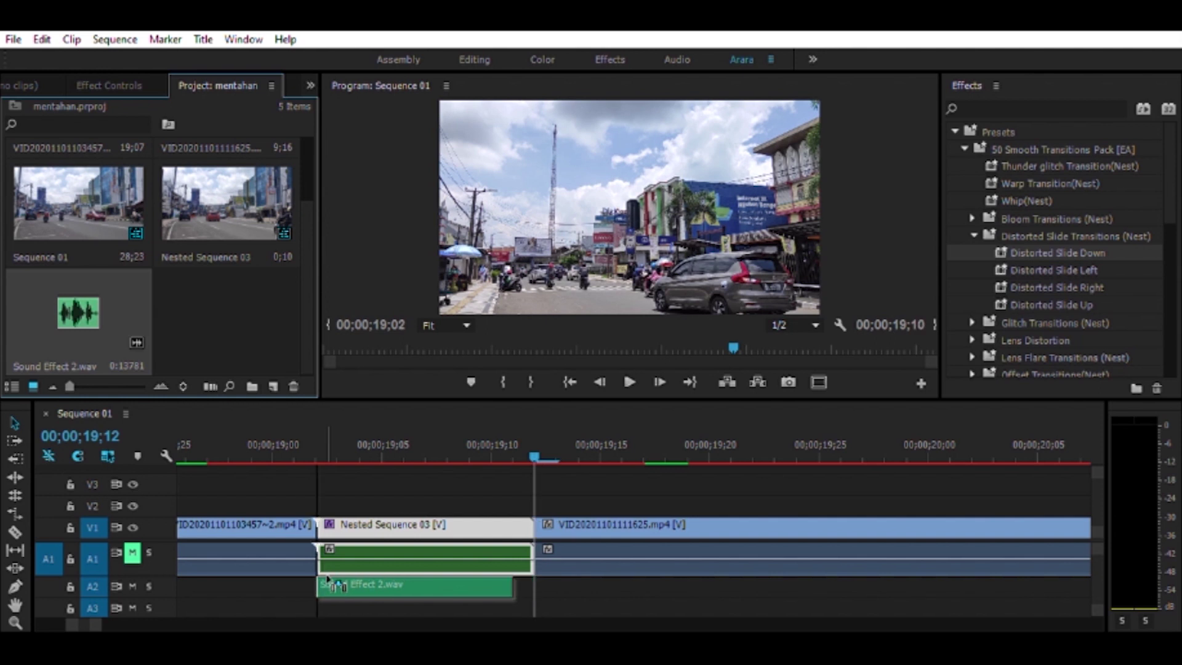
pyautogui.moveTo(333, 580); pyautogui.dragTo(323, 583)
# Preview the Distorted Slide Down transition with its sound effect from just before the join.
pyautogui.click(306, 439)
pyautogui.press('space')
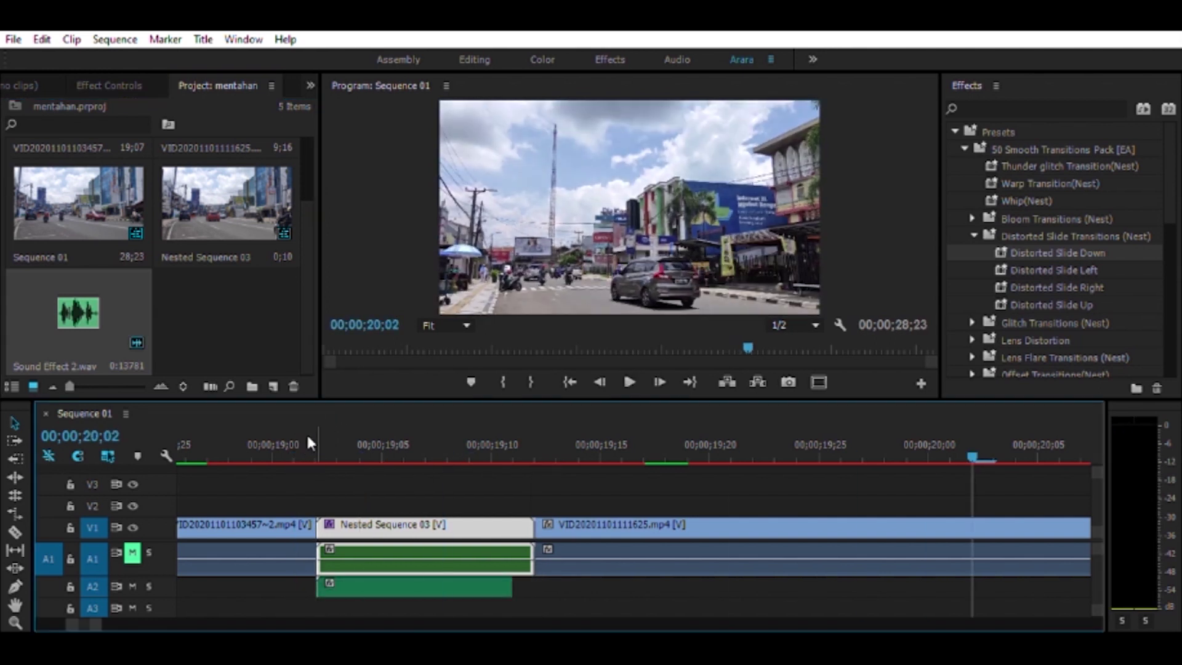
pyautogui.press('space')
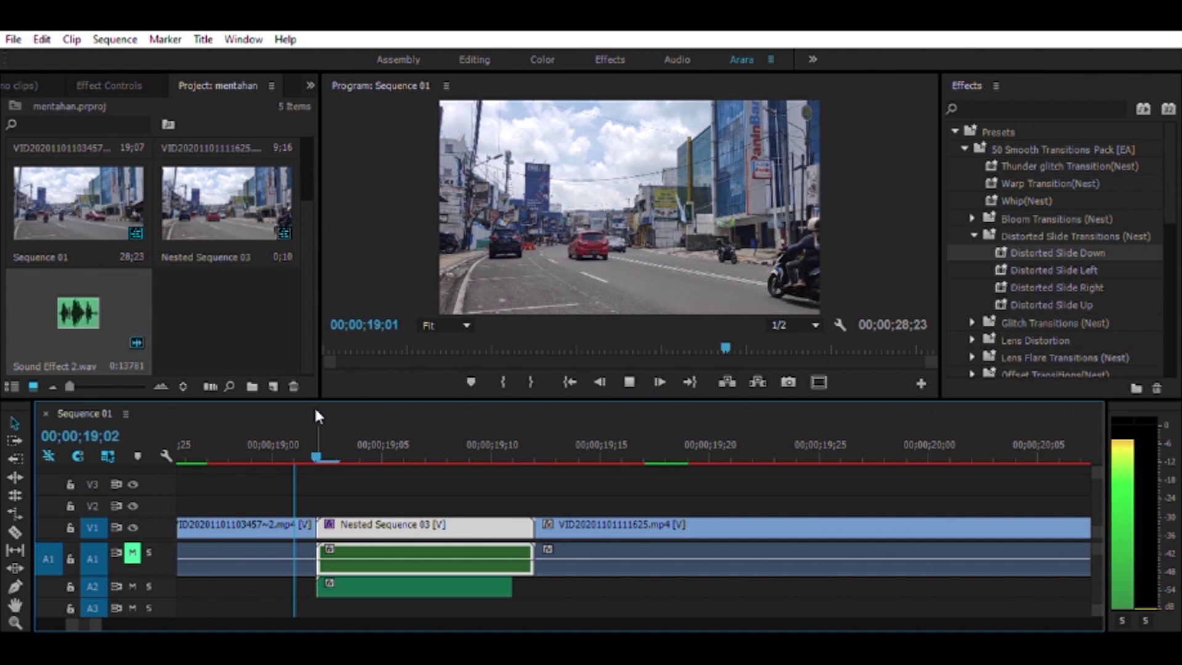
pyautogui.press('space')
pyautogui.press('space')
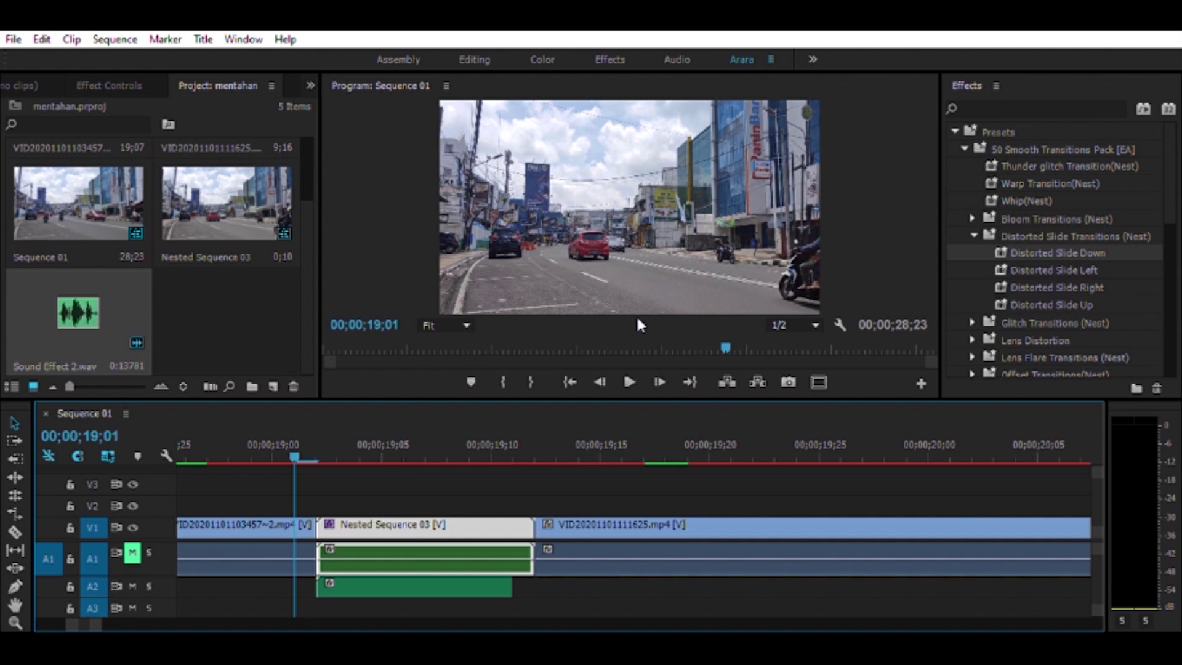
pyautogui.press('space')
pyautogui.scroll(5, 596, 437)
pyautogui.click(394, 437)
pyautogui.press('space')
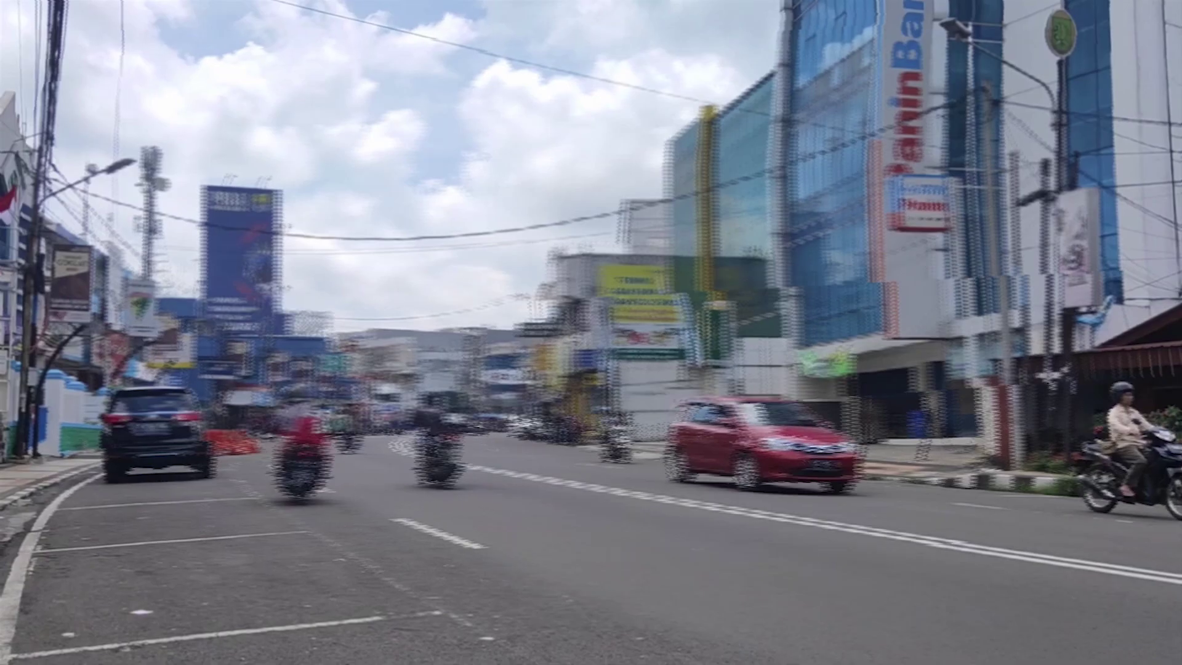